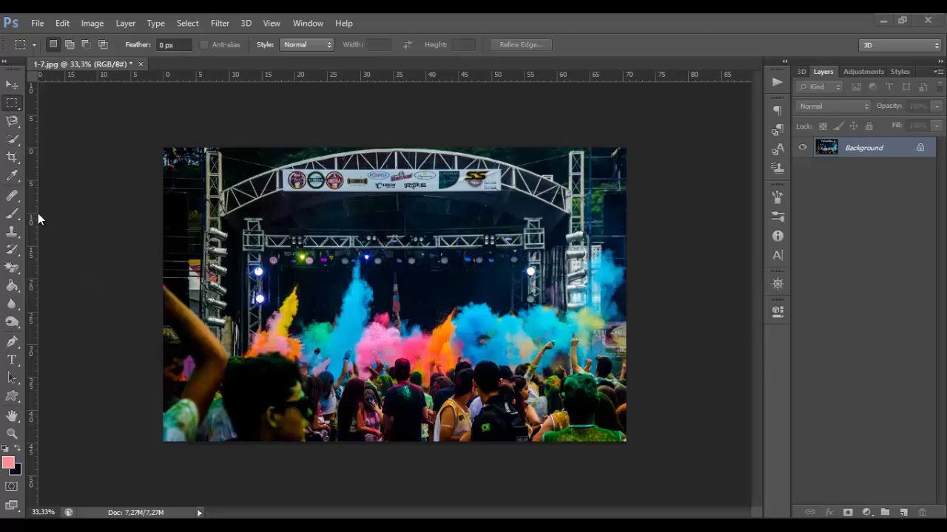
# Step: Select the Eyedropper Tool to sample colours from the festival photo
pyautogui.click(12, 176)
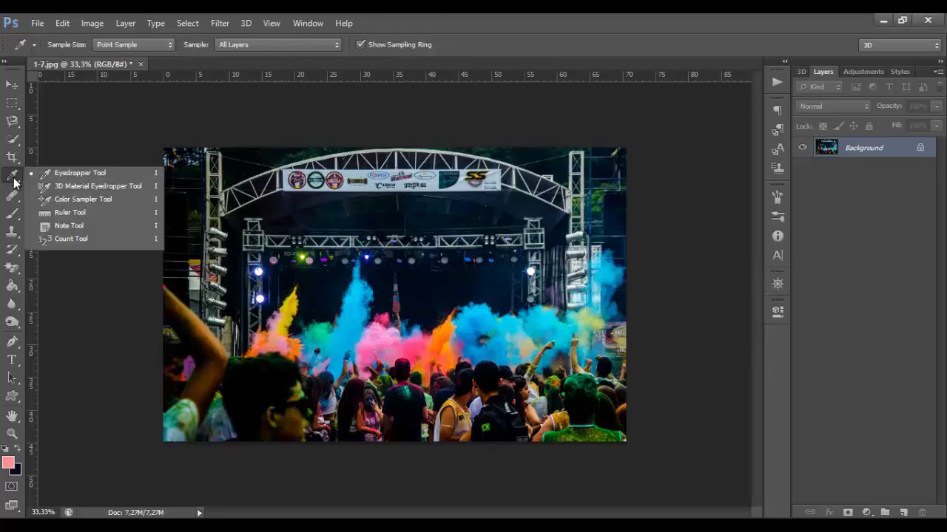
# Step: Sample the cyan powder as the foreground colour and view its values, hex 00b6ea
pyautogui.click(111, 174)
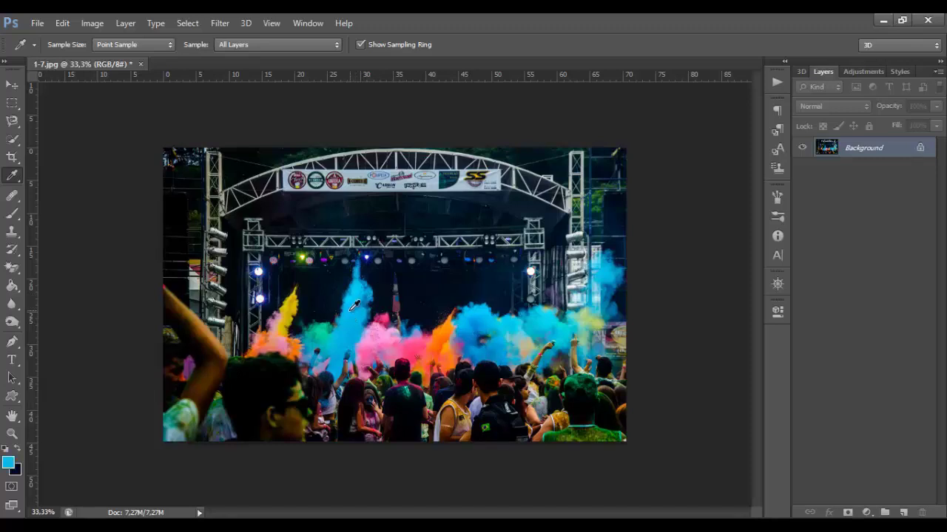
pyautogui.click(8, 464)
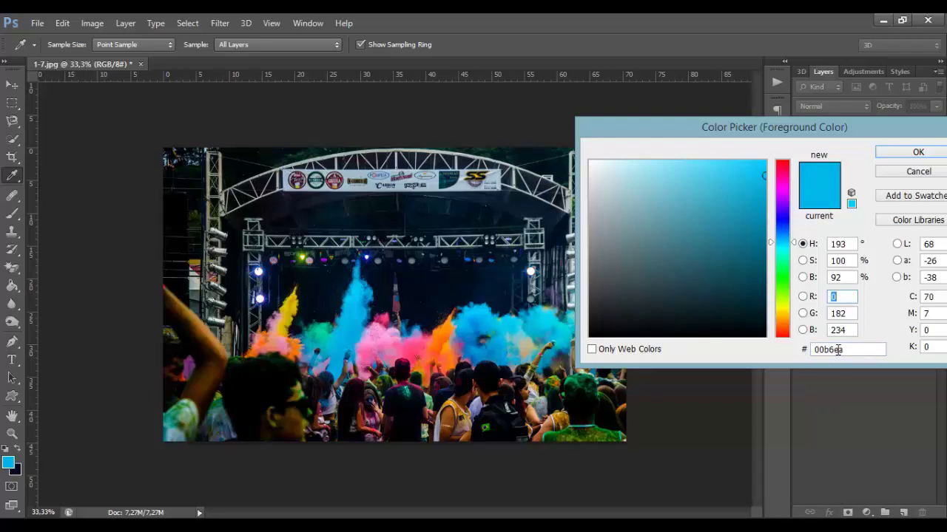
# Step: Resample the foreground colour from the pink powder cloud, hex ff3a76, and confirm it
pyautogui.click(897, 158)
pyautogui.click(12, 84)
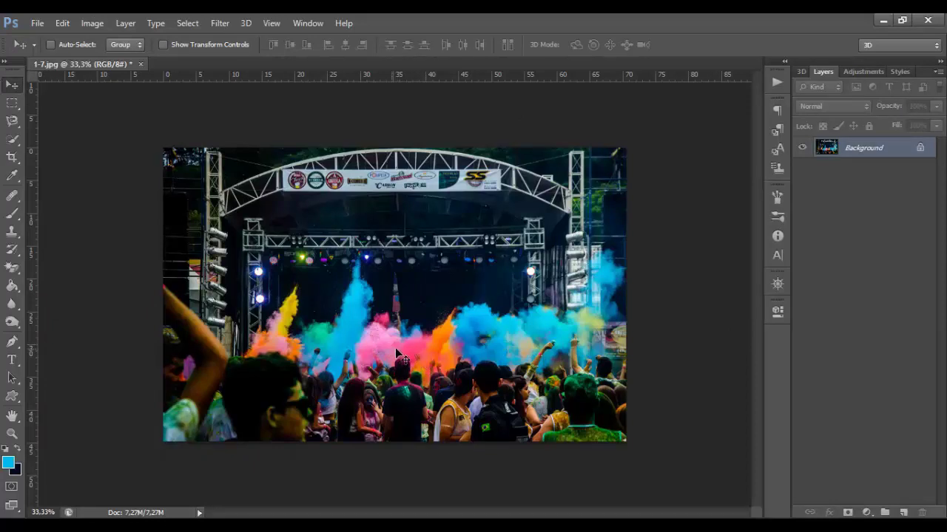
pyautogui.click(9, 464)
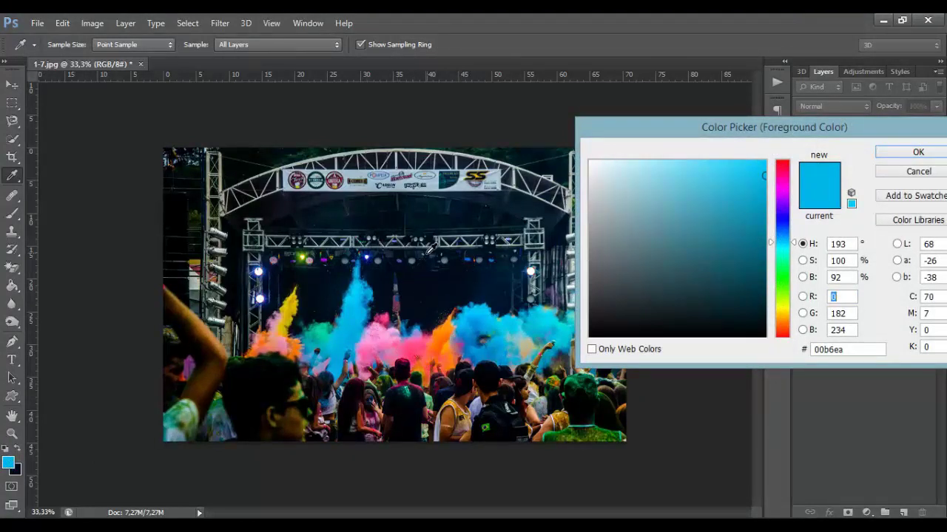
pyautogui.click(416, 342)
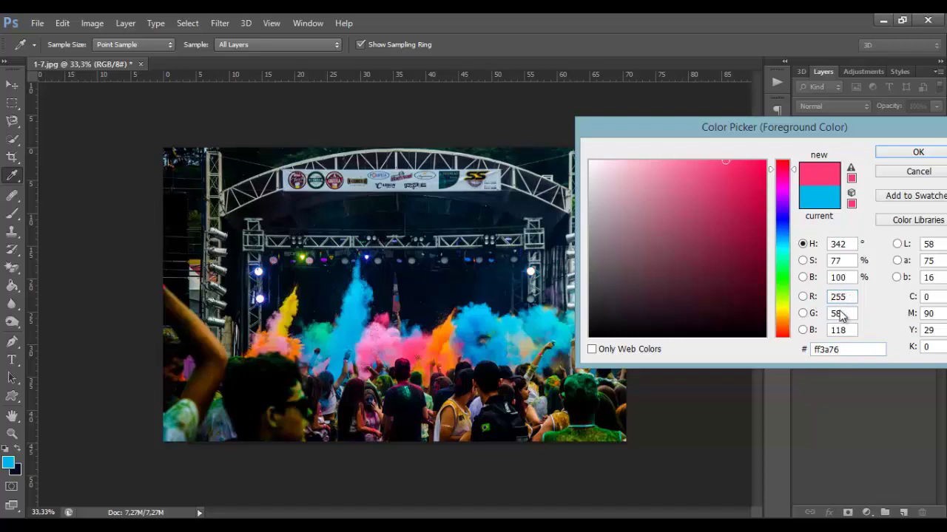
pyautogui.click(897, 161)
pyautogui.press('v')
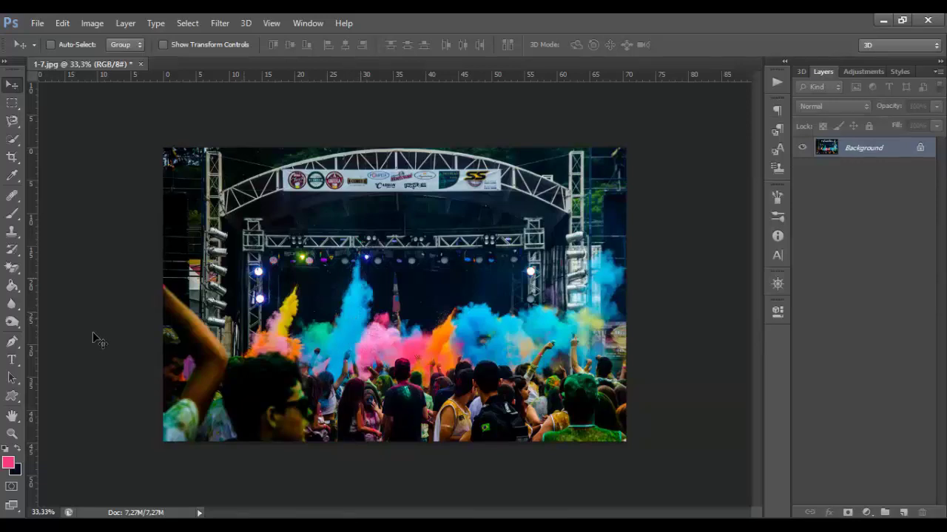
# Step: Add 'DESIGN' text at 426.53 pt in Bebas Neue and move it over the stage
pyautogui.click(11, 359)
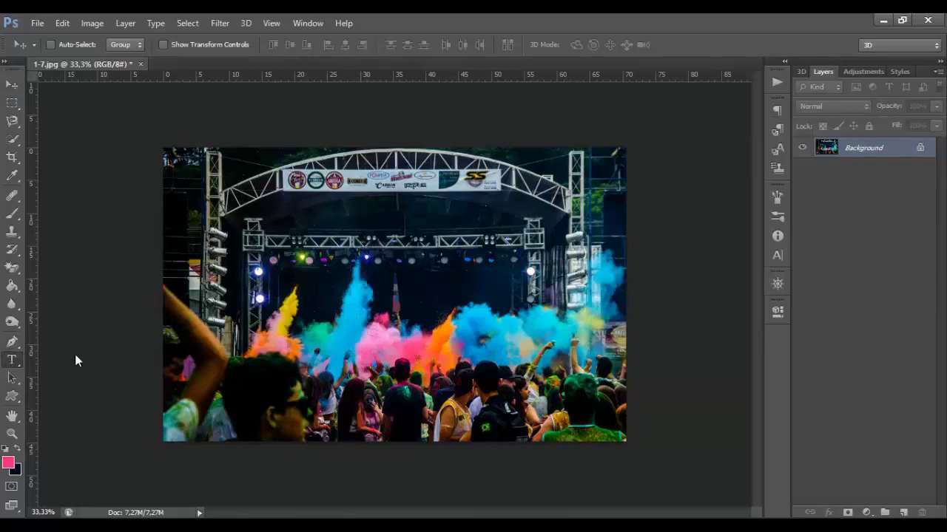
pyautogui.click(332, 288)
pyautogui.write('DESIGN')
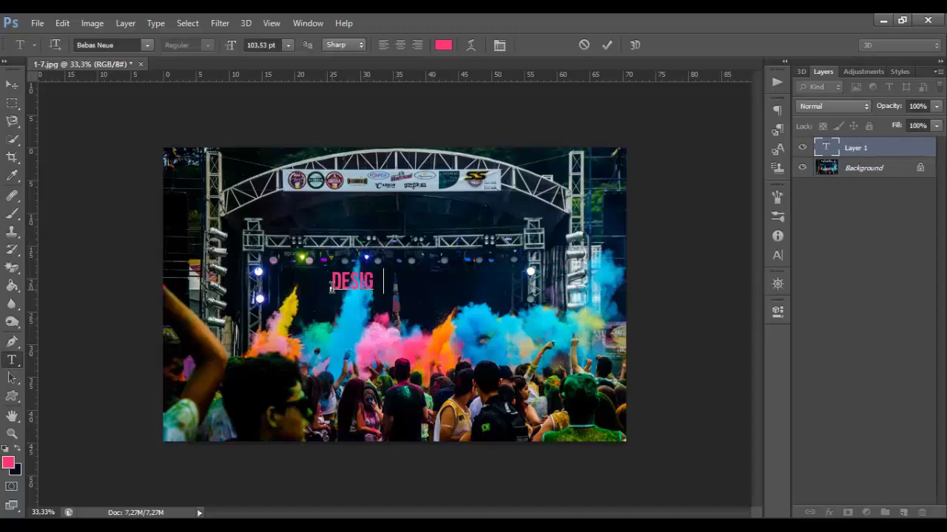
pyautogui.hotkey('ctrl', 'a')
pyautogui.moveTo(231, 47)
pyautogui.mouseDown()
pyautogui.moveTo(461, 43)
pyautogui.moveTo(448, 45)
pyautogui.mouseUp()
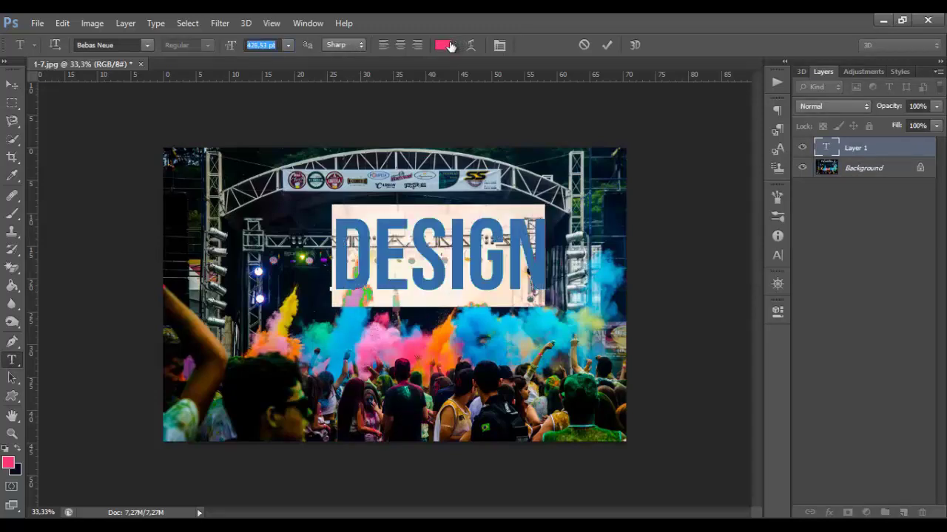
pyautogui.click(12, 83)
pyautogui.moveTo(419, 243); pyautogui.dragTo(379, 190)
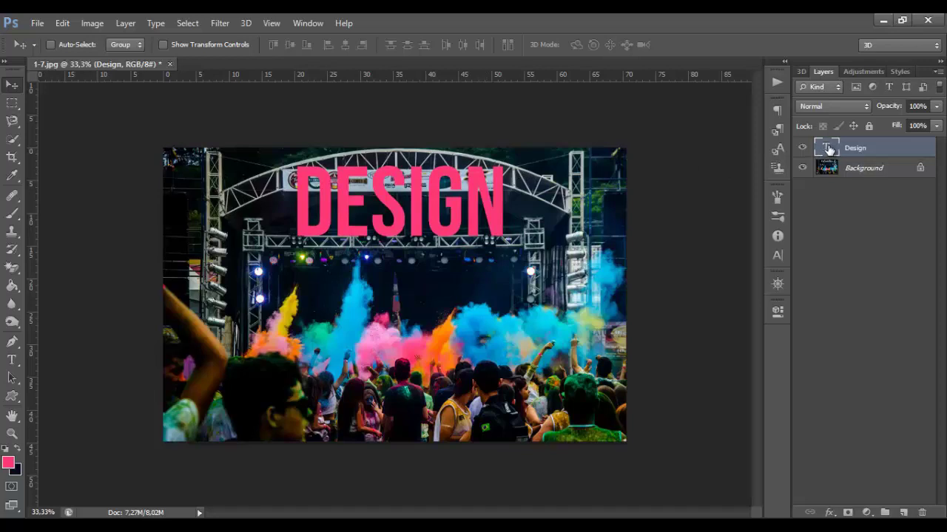
# Step: Set the DESIGN text colour to the yellow powder sampled from the photo, hex d2ad00
pyautogui.doubleClick(828, 148)
pyautogui.click(443, 45)
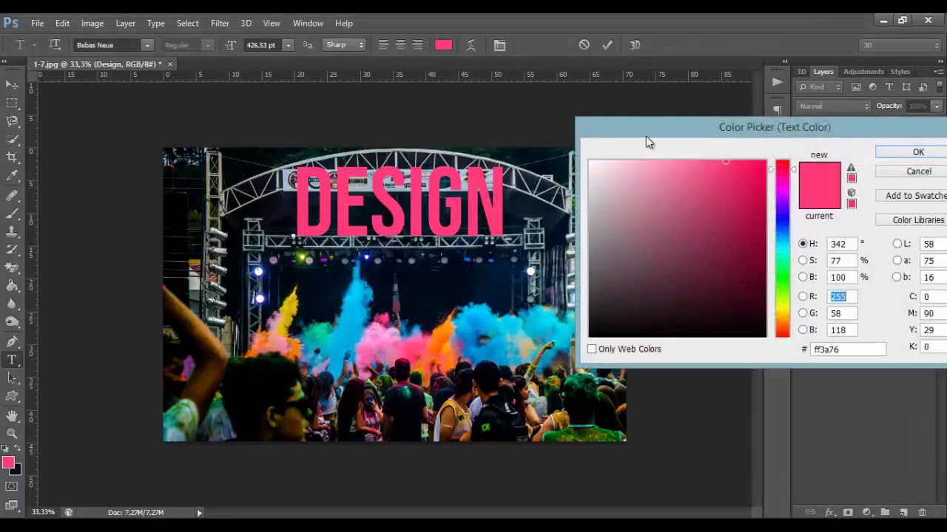
pyautogui.moveTo(645, 137); pyautogui.dragTo(680, 136)
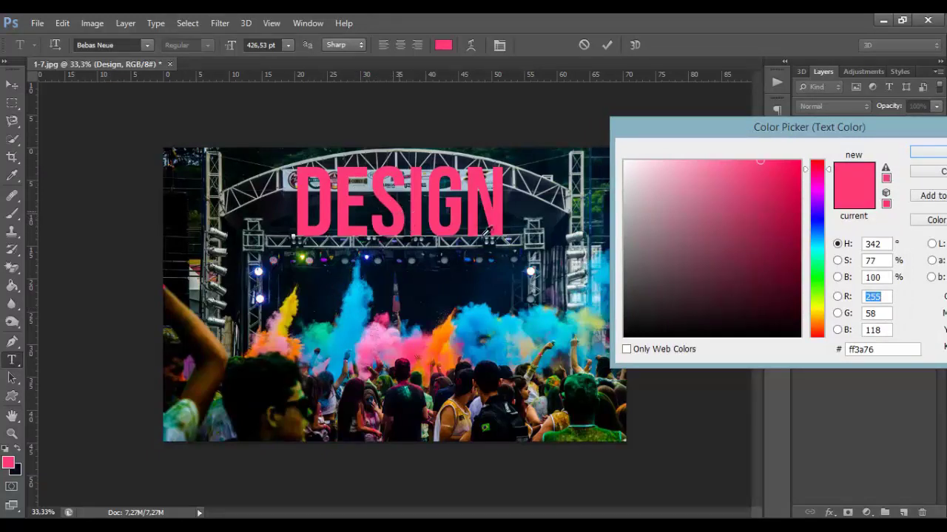
pyautogui.click(359, 303)
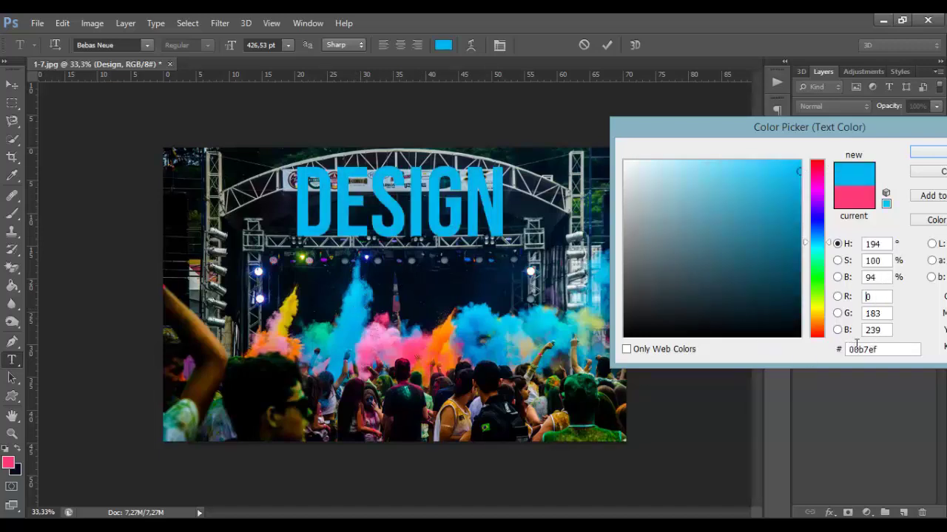
pyautogui.click(293, 304)
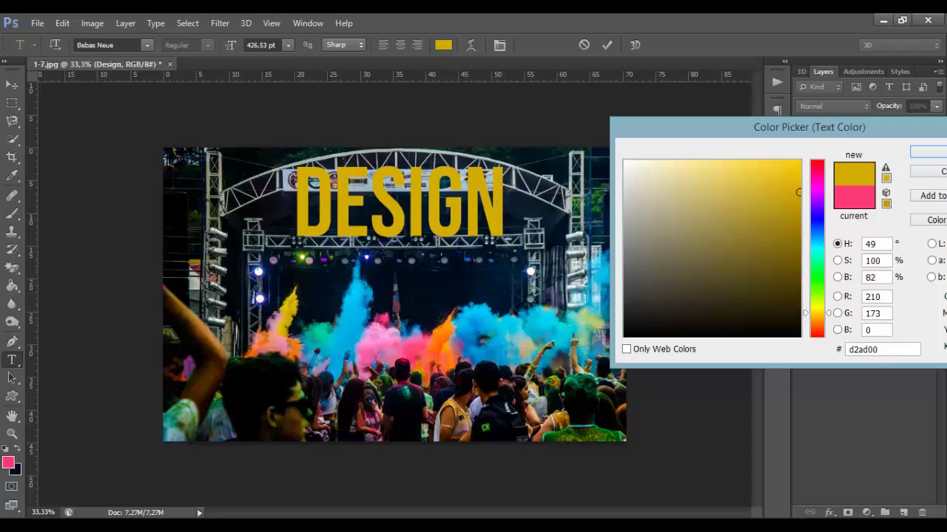
pyautogui.click(929, 152)
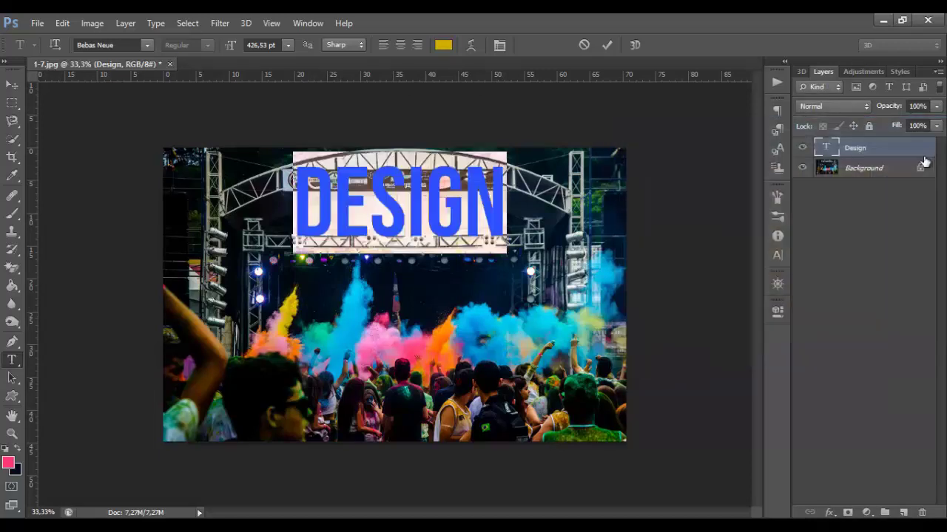
# Step: Delete the Design text layer and sample cyan 00b4ec from the powder cloud
pyautogui.click(865, 168)
pyautogui.press('v')
pyautogui.click(861, 148)
pyautogui.press('Delete')
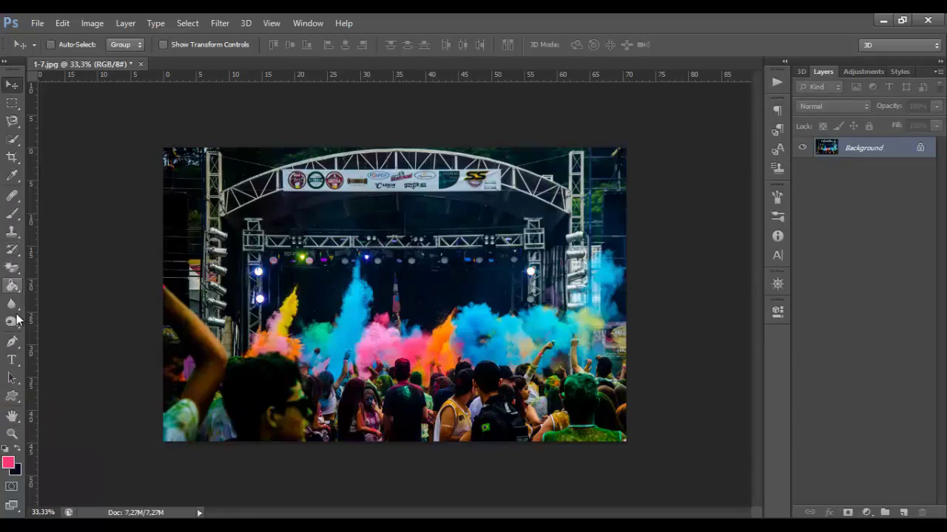
pyautogui.click(12, 176)
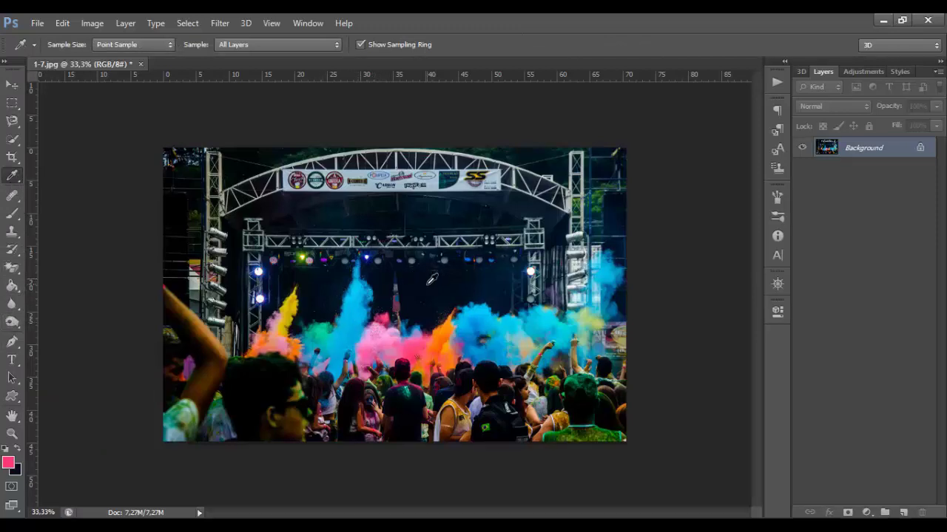
pyautogui.moveTo(431, 280)
pyautogui.mouseDown()
pyautogui.moveTo(482, 310)
pyautogui.moveTo(403, 336)
pyautogui.moveTo(295, 326)
pyautogui.moveTo(294, 307)
pyautogui.moveTo(313, 317)
pyautogui.moveTo(472, 327)
pyautogui.moveTo(448, 333)
pyautogui.mouseUp()
# Step: Sample the blue smoke as foreground colour and confirm hex 00b4ec in the Color Picker
pyautogui.click(358, 300)
pyautogui.click(9, 465)
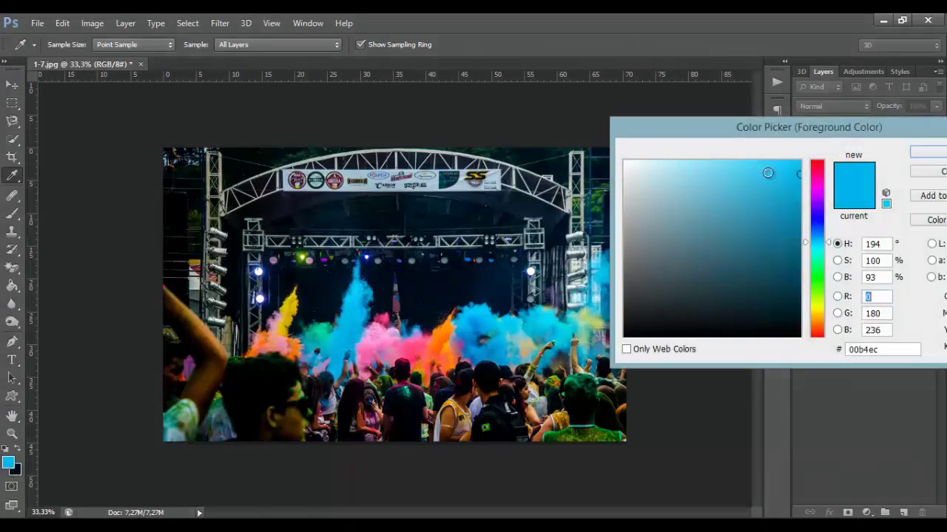
pyautogui.moveTo(788, 131); pyautogui.dragTo(690, 109)
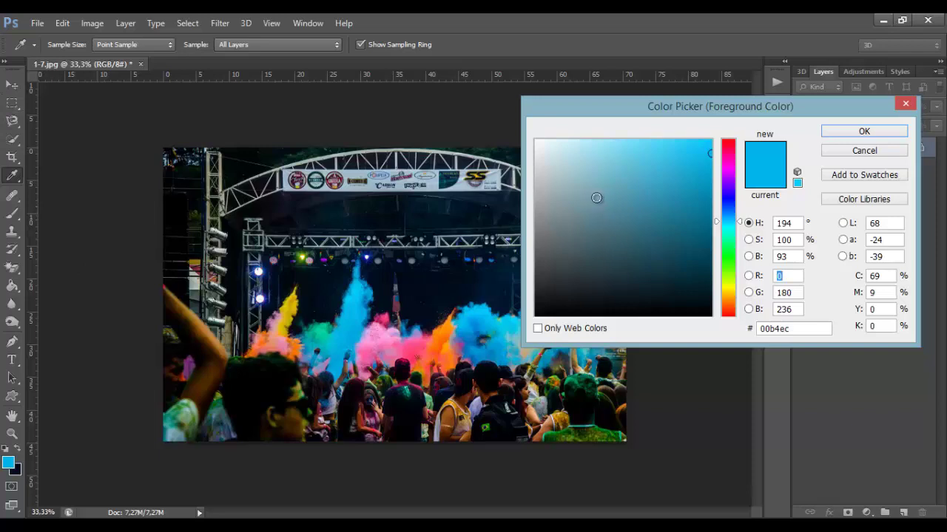
pyautogui.click(862, 132)
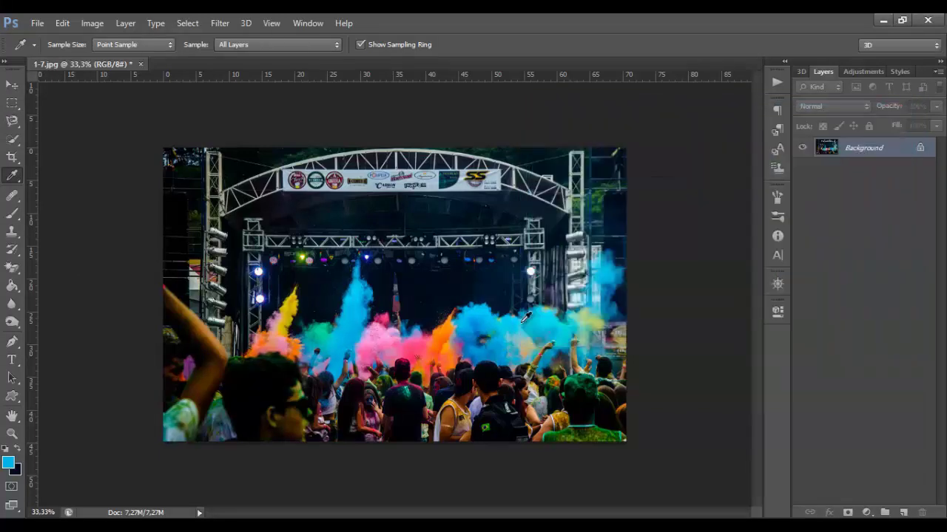